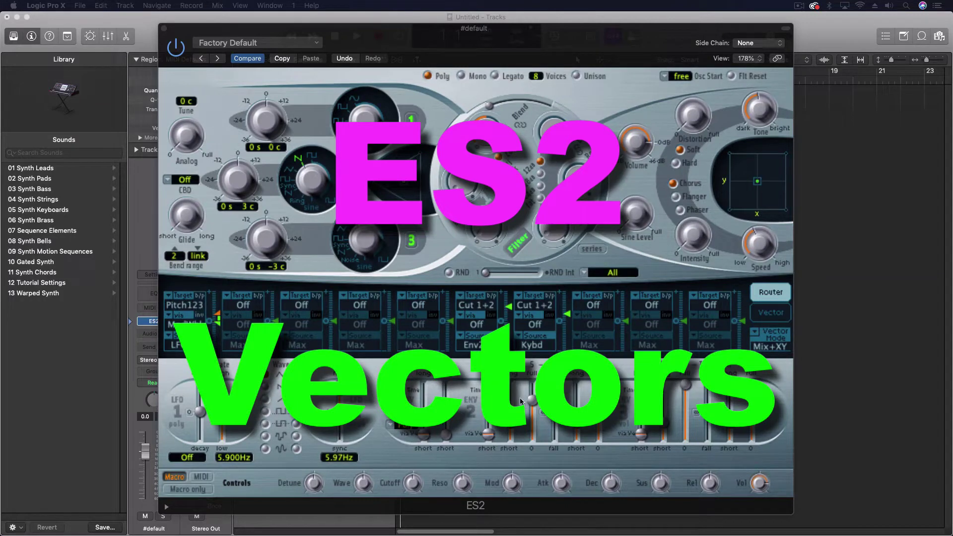
pyautogui.click(767, 314)
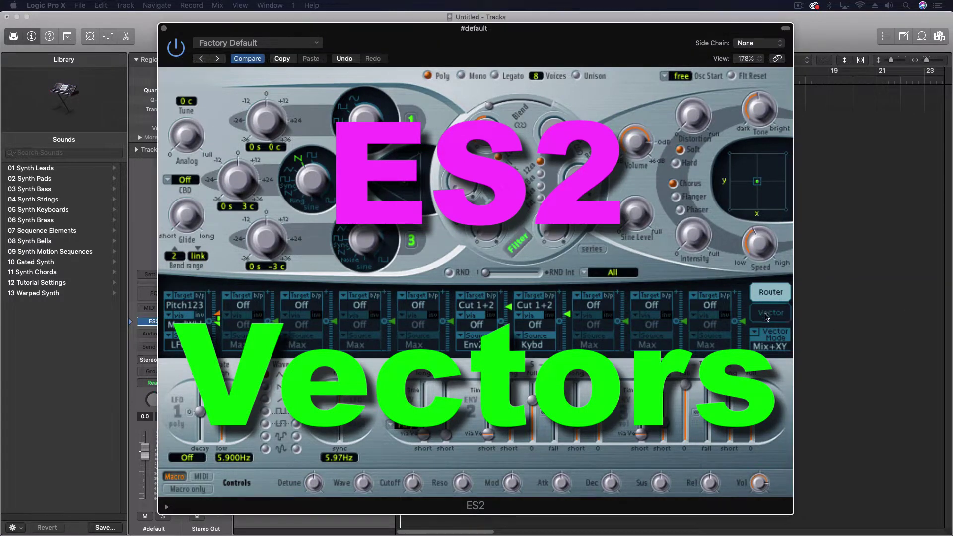
pyautogui.click(768, 315)
pyautogui.click(768, 297)
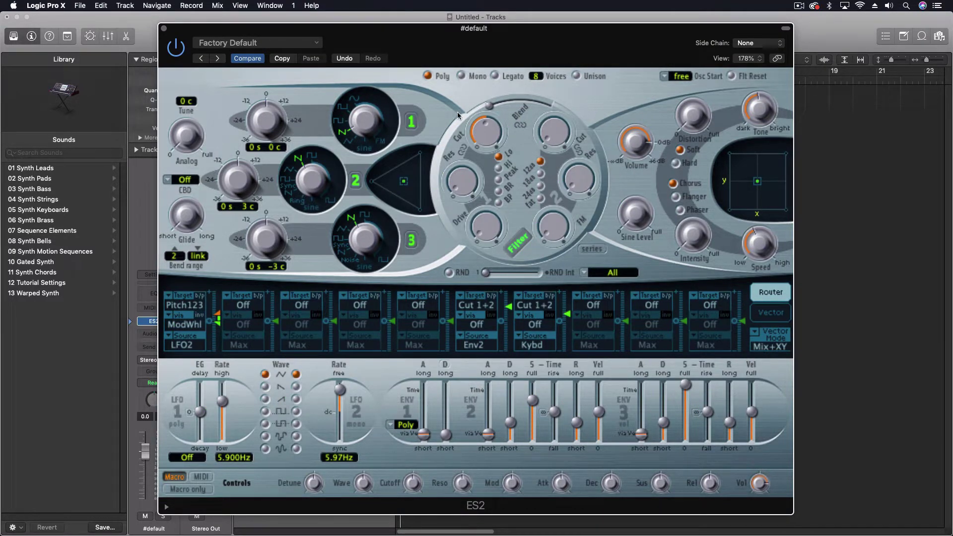
# - Load the Analog Saw Init preset from the 12 Tutorial Settings and show the Vector envelope
pyautogui.click(260, 43)
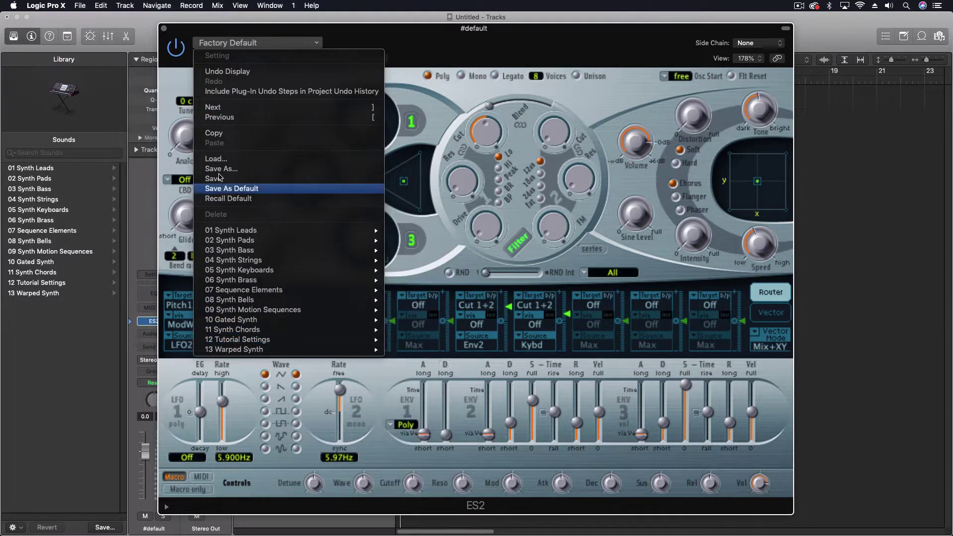
pyautogui.moveTo(310, 339)
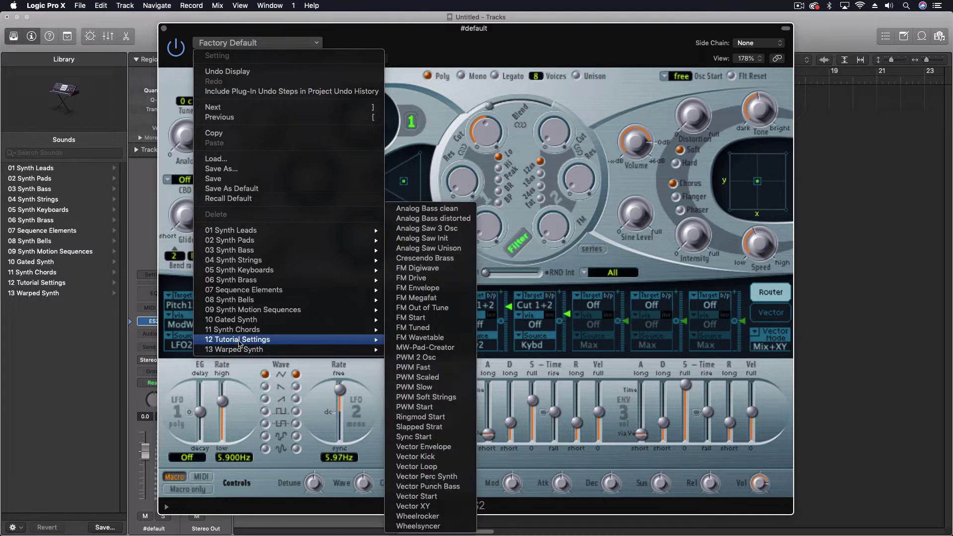
pyautogui.click(424, 238)
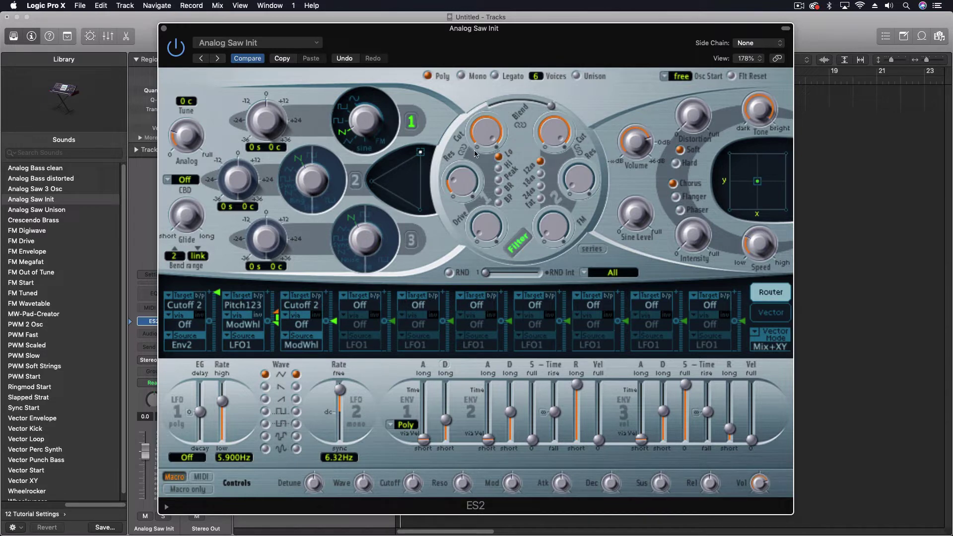
pyautogui.click(771, 313)
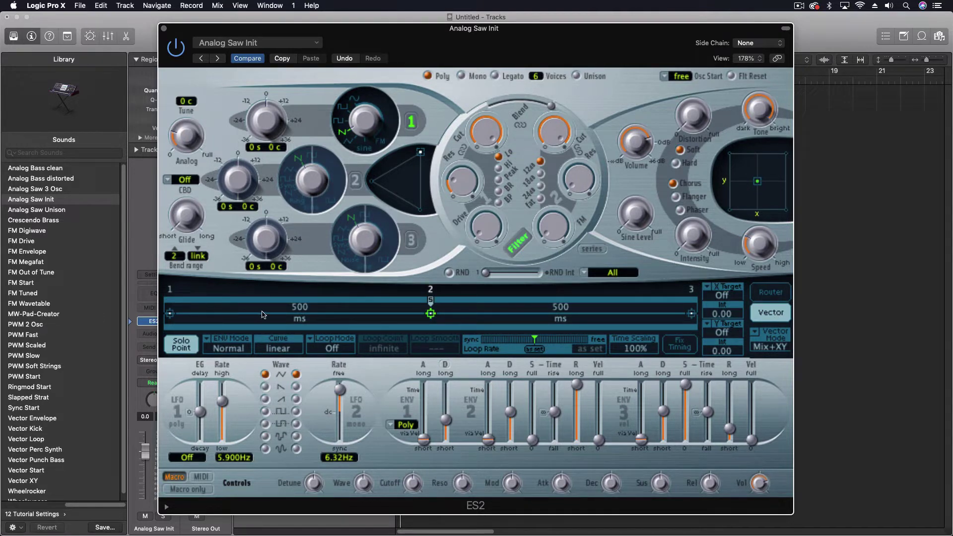
# - Examine the available X Target, Y Target and Vector Mode options of the vector envelope, keeping Mix+XY
pyautogui.click(724, 301)
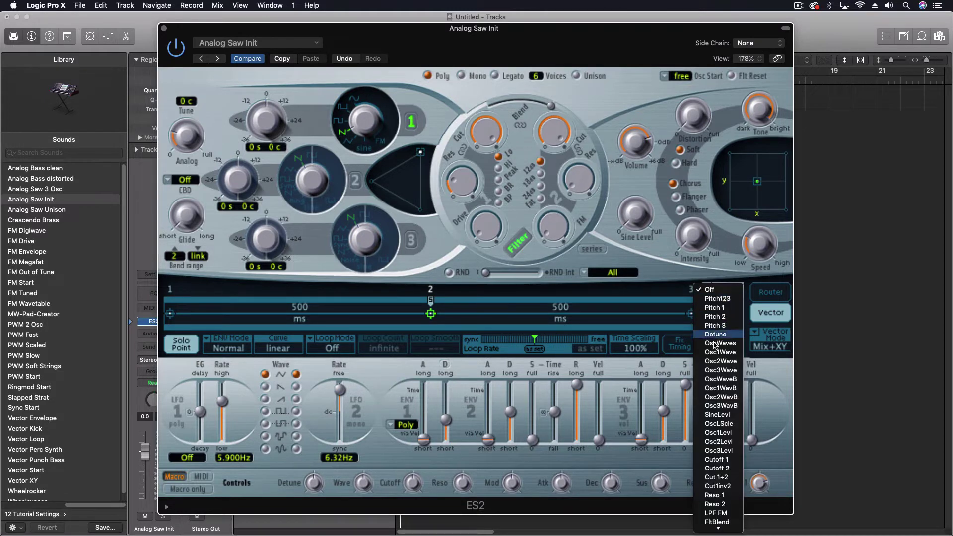
pyautogui.moveTo(719, 529)
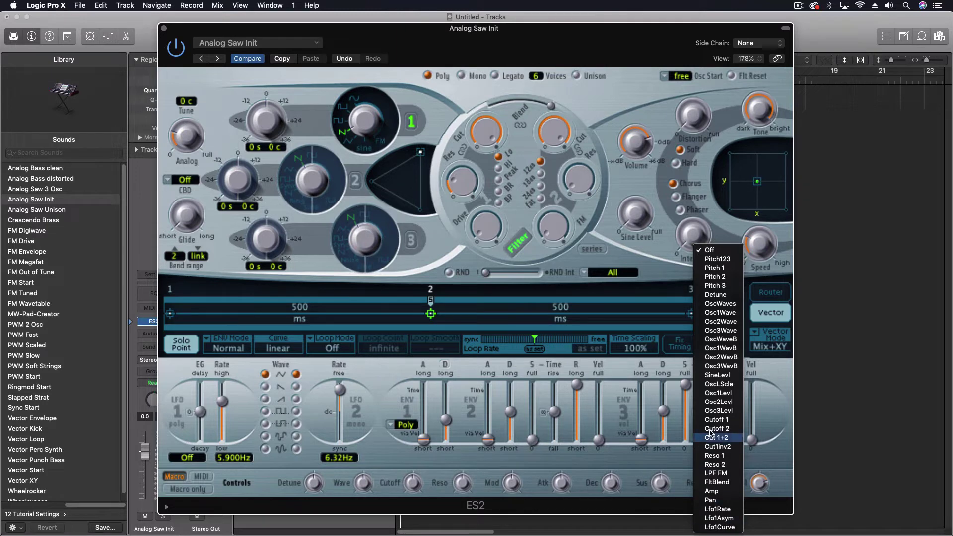
pyautogui.click(714, 302)
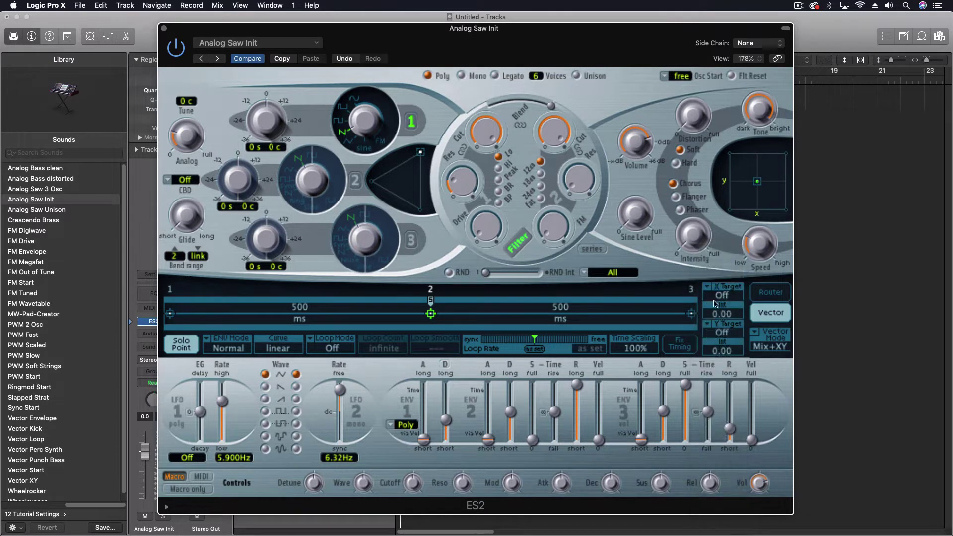
pyautogui.click(723, 333)
pyautogui.moveTo(721, 529)
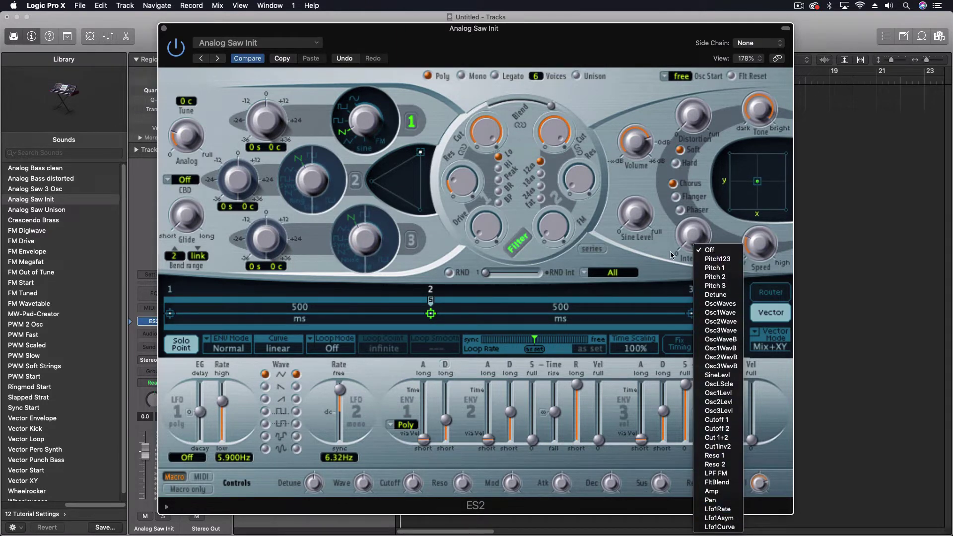
pyautogui.click(759, 330)
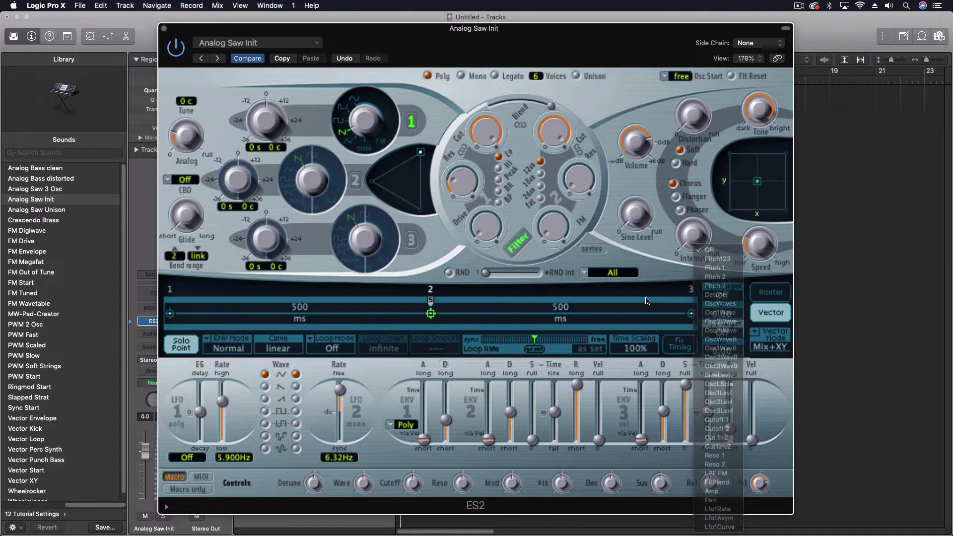
pyautogui.click(767, 349)
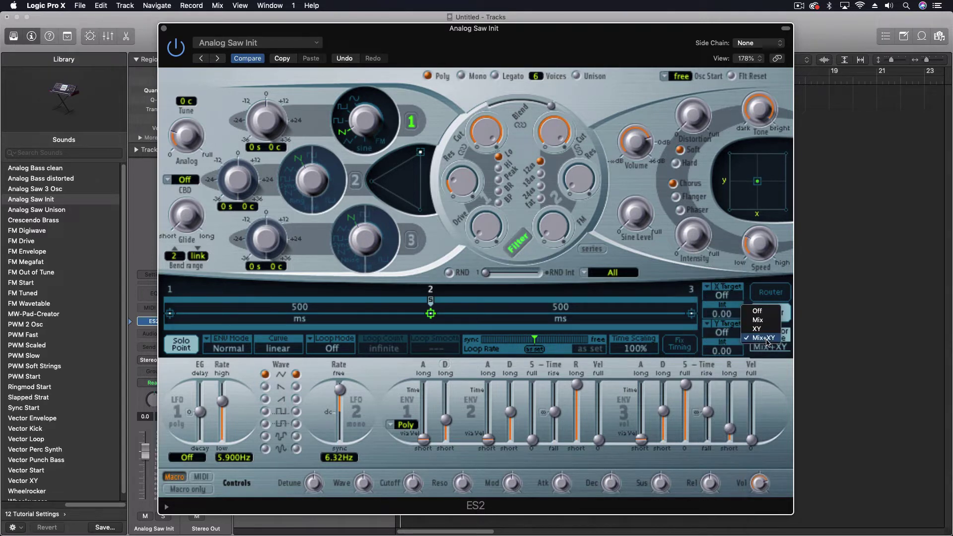
pyautogui.click(764, 340)
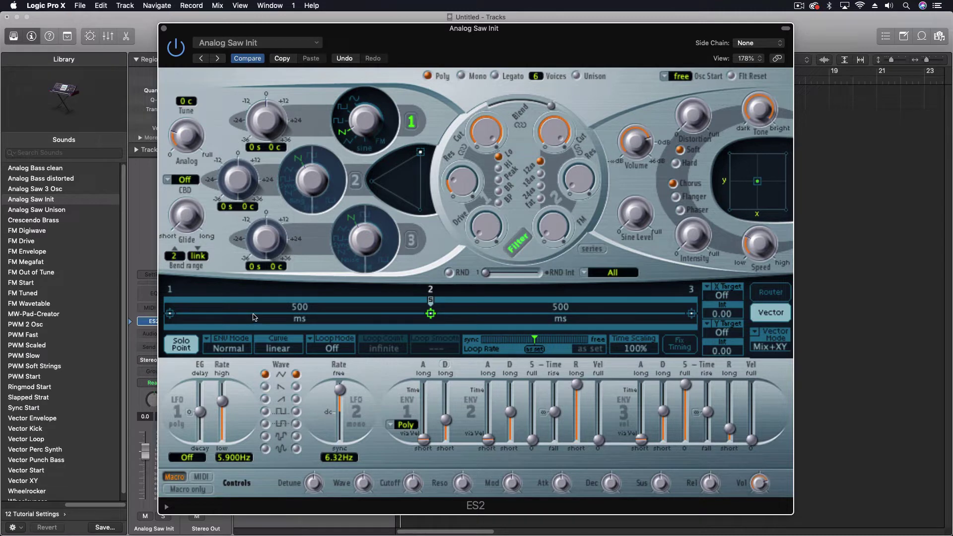
# - Initialize the vector envelope to an 8/8 loop
pyautogui.rightClick(222, 319)
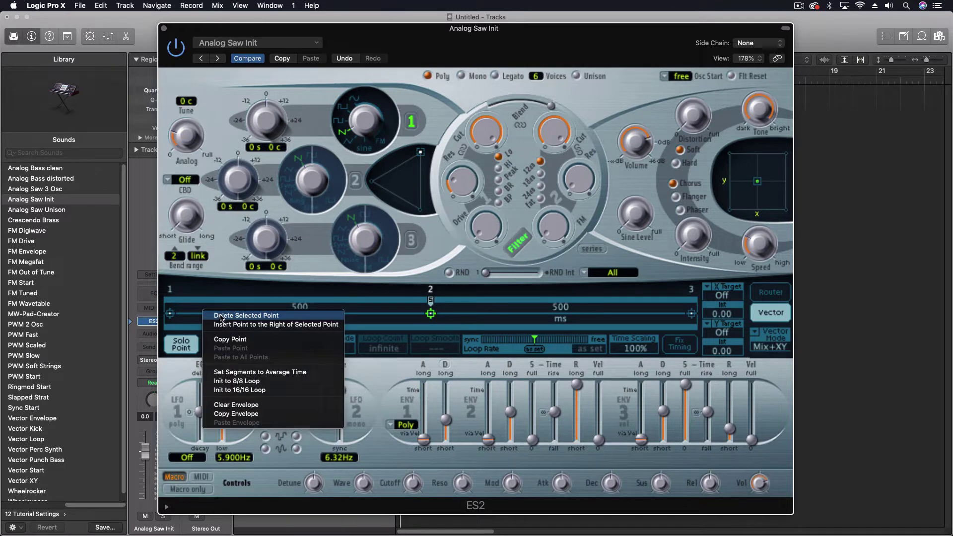
pyautogui.click(193, 317)
pyautogui.rightClick(340, 315)
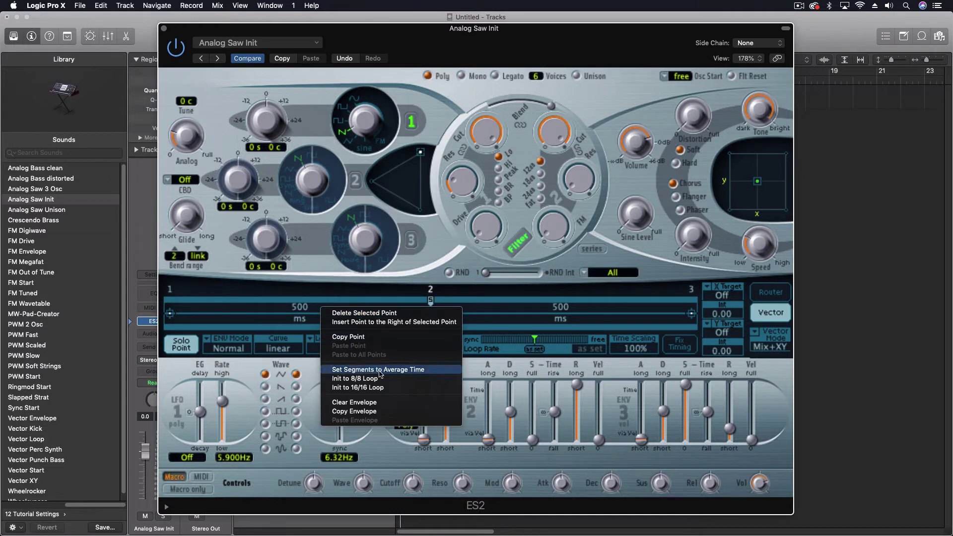
pyautogui.click(349, 378)
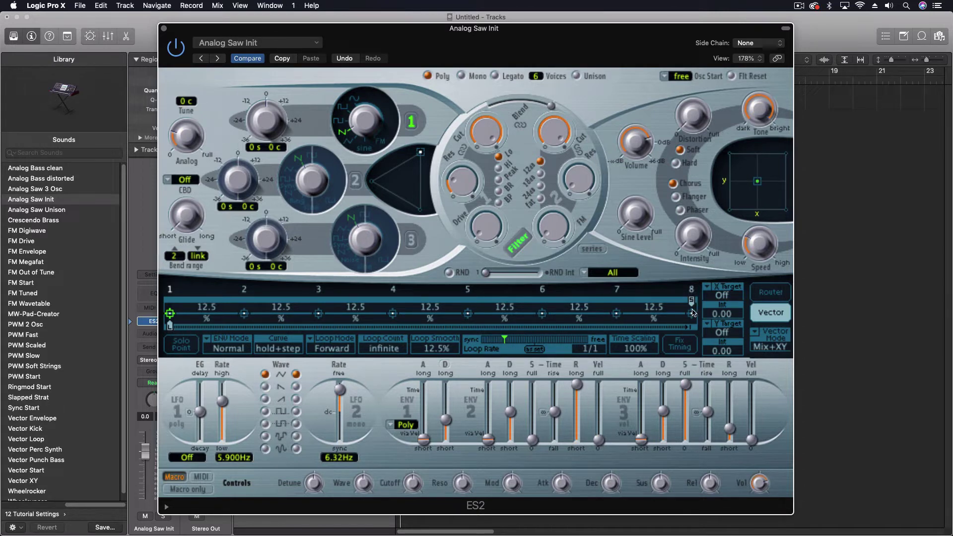
# - Turn on Solo Point and select envelope point 1 for editing
pyautogui.click(181, 347)
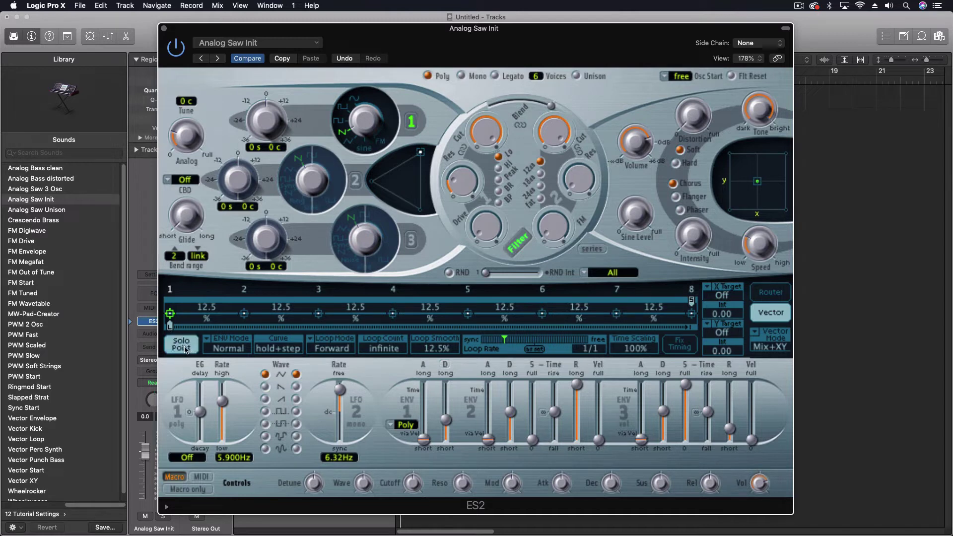
pyautogui.click(243, 313)
pyautogui.click(169, 314)
# - Set the X Target to Cutoff 1 and shift the filter blend fully to filter 1
pyautogui.click(722, 296)
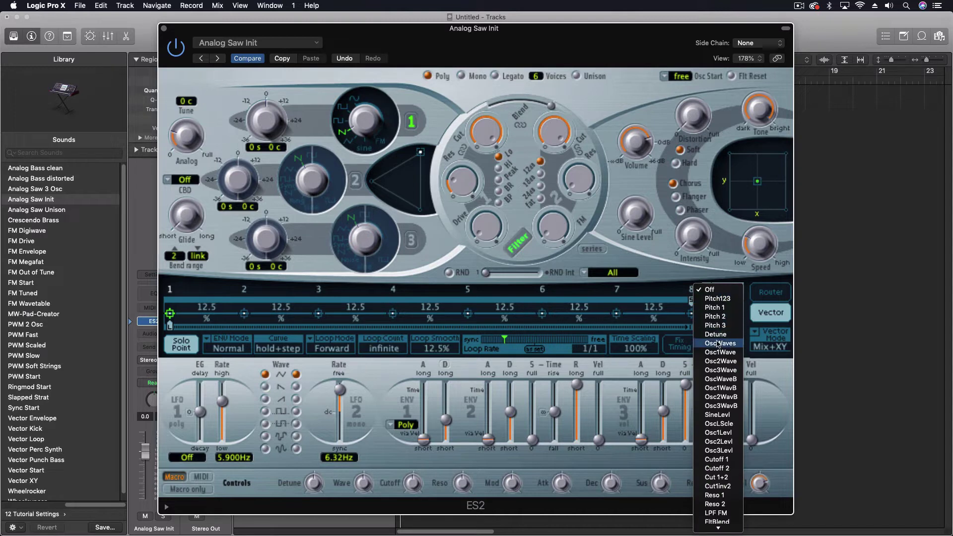
pyautogui.click(720, 461)
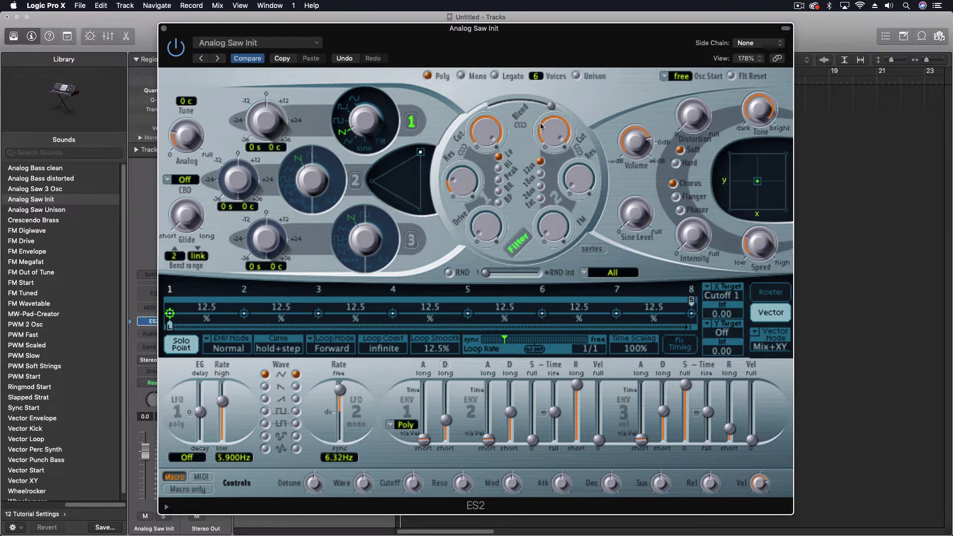
pyautogui.moveTo(551, 105); pyautogui.dragTo(457, 117)
pyautogui.moveTo(485, 131); pyautogui.dragTo(541, 122)
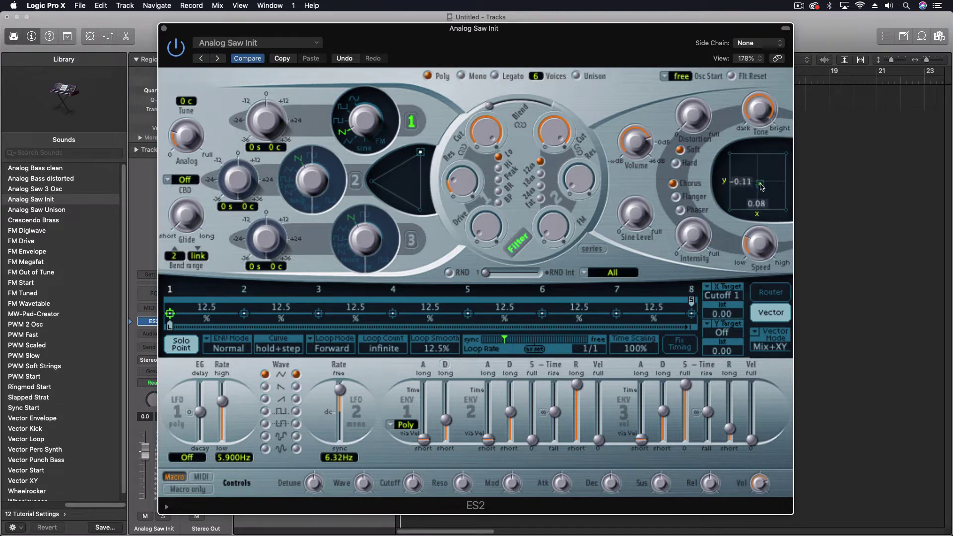
# - Move point 1 to the maximum X position in the XY square and turn filter 1's cutoff fully down
pyautogui.moveTo(757, 181); pyautogui.dragTo(785, 180)
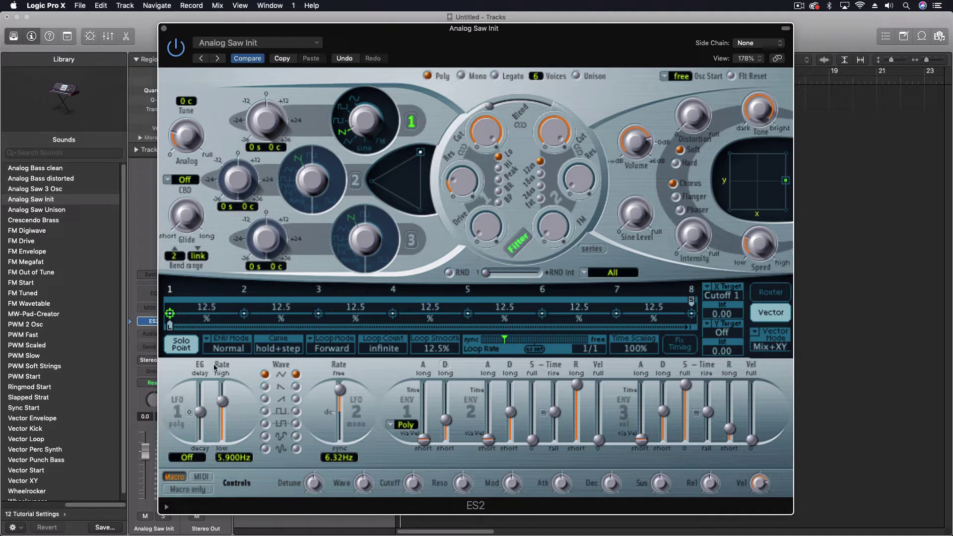
pyautogui.moveTo(484, 129); pyautogui.dragTo(481, 132)
pyautogui.moveTo(786, 182)
# - Give envelope points 2, 3 and 4 their own positive X positions in the XY square
pyautogui.click(244, 313)
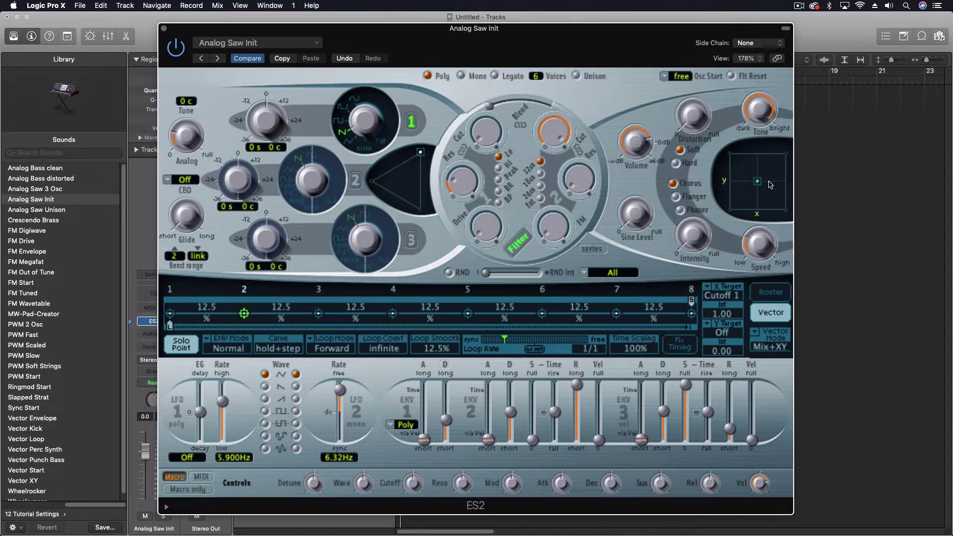
pyautogui.moveTo(757, 181); pyautogui.dragTo(773, 180)
pyautogui.click(318, 313)
pyautogui.moveTo(758, 184)
pyautogui.mouseDown()
pyautogui.moveTo(777, 182)
pyautogui.moveTo(765, 183)
pyautogui.mouseUp()
pyautogui.click(392, 315)
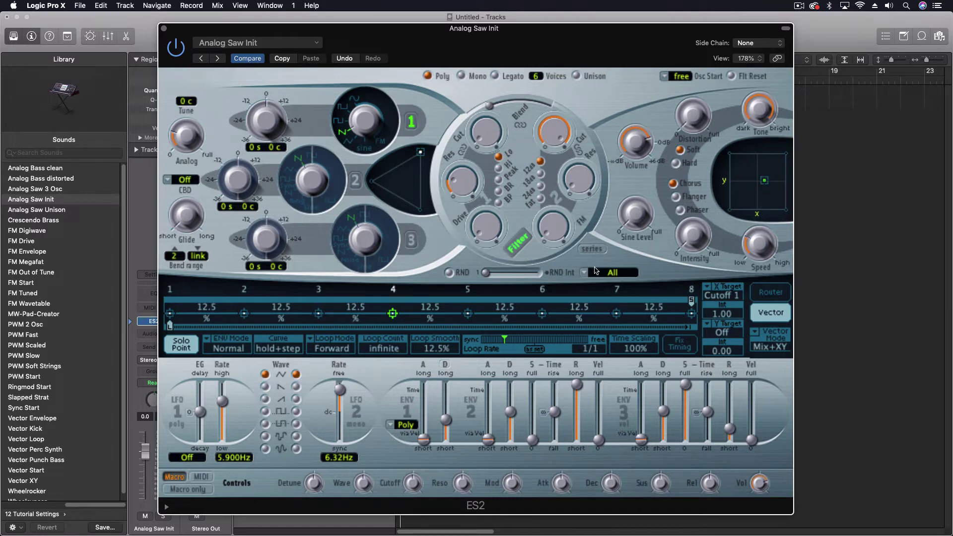
# - Vary the X positions across envelope points 5 to 8 and turn off Solo Point
pyautogui.click(467, 313)
pyautogui.moveTo(756, 181); pyautogui.dragTo(726, 184)
pyautogui.click(542, 314)
pyautogui.moveTo(760, 182)
pyautogui.mouseDown()
pyautogui.moveTo(778, 184)
pyautogui.moveTo(770, 182)
pyautogui.mouseUp()
pyautogui.click(616, 313)
pyautogui.click(691, 313)
pyautogui.click(178, 349)
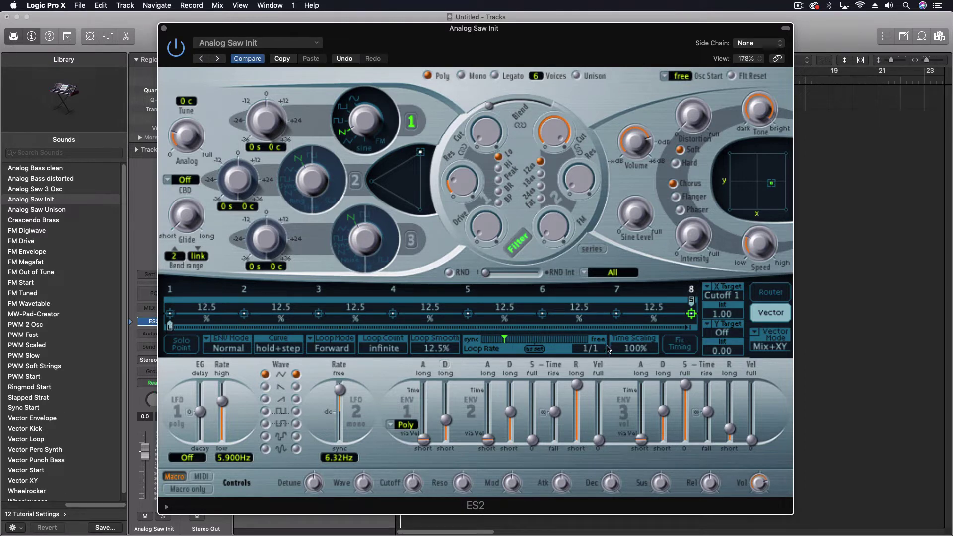
# - Fix the envelope timing with shortened 99.0 ms segments and sync the loop rate to 1/4
pyautogui.click(678, 346)
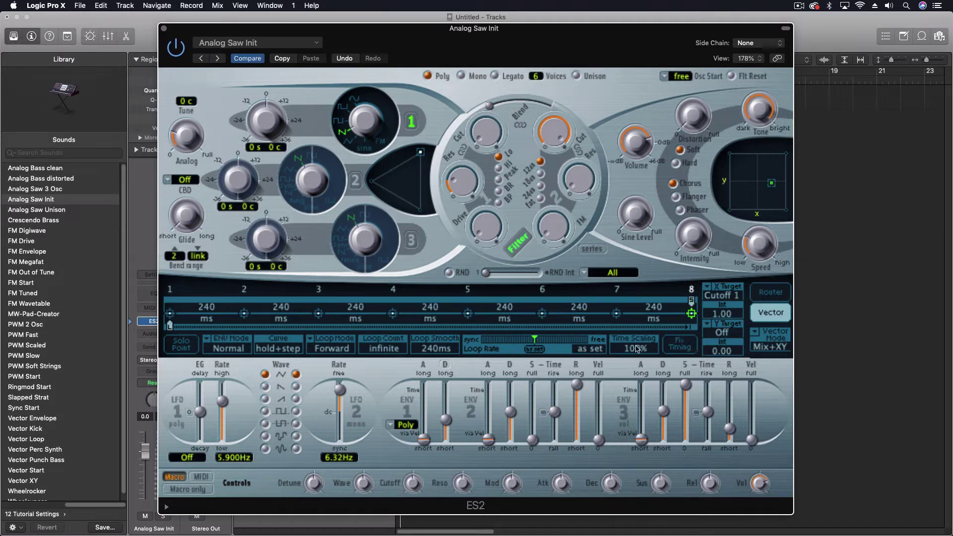
pyautogui.moveTo(635, 352); pyautogui.dragTo(609, 359)
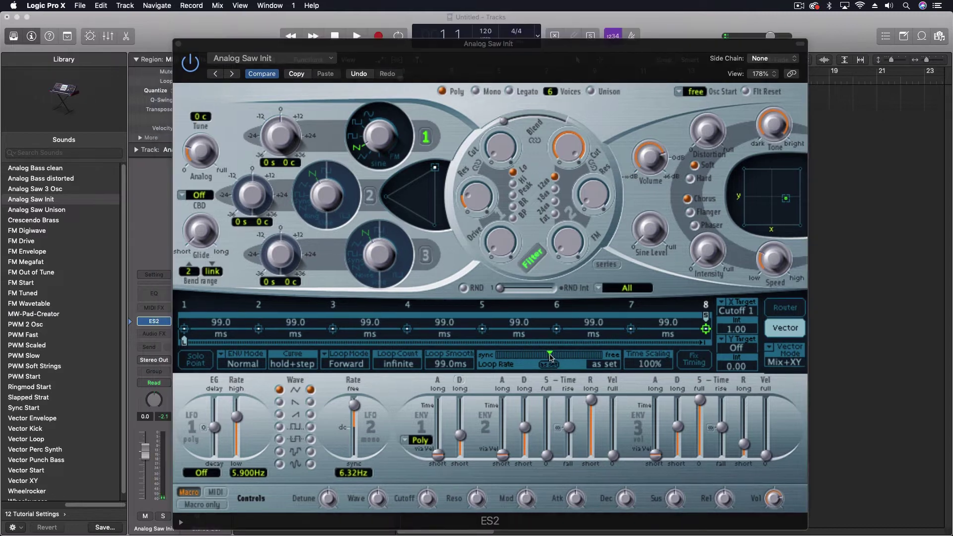
pyautogui.moveTo(550, 356)
pyautogui.mouseDown()
pyautogui.moveTo(519, 356)
pyautogui.moveTo(527, 355)
pyautogui.mouseUp()
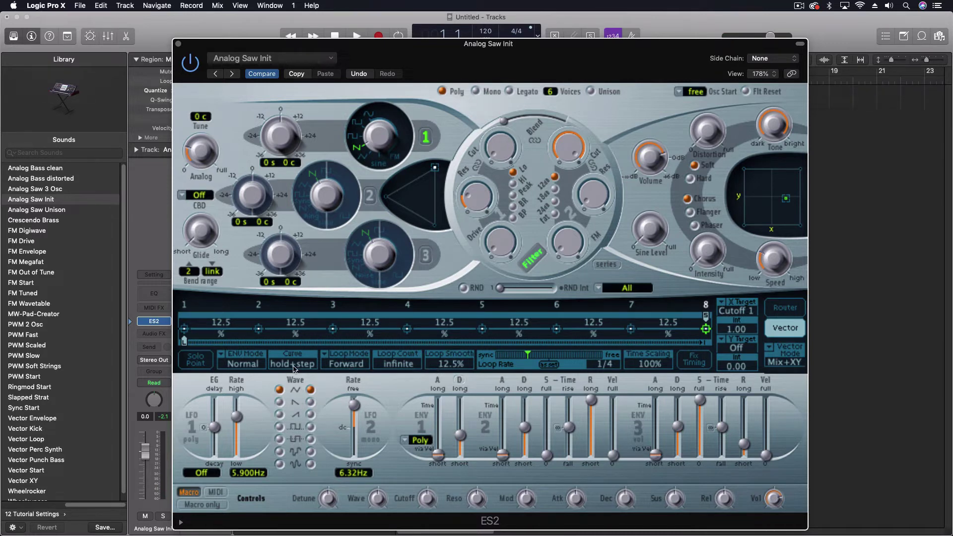
# - Try different envelope curve shapes and return the curve to hold+step
pyautogui.moveTo(296, 369); pyautogui.dragTo(301, 307)
pyautogui.moveTo(300, 367); pyautogui.dragTo(302, 506)
pyautogui.moveTo(294, 367); pyautogui.dragTo(301, 338)
pyautogui.moveTo(317, 477); pyautogui.dragTo(342, 407)
# - Review the loop mode choices and try a loop count of 8
pyautogui.click(346, 364)
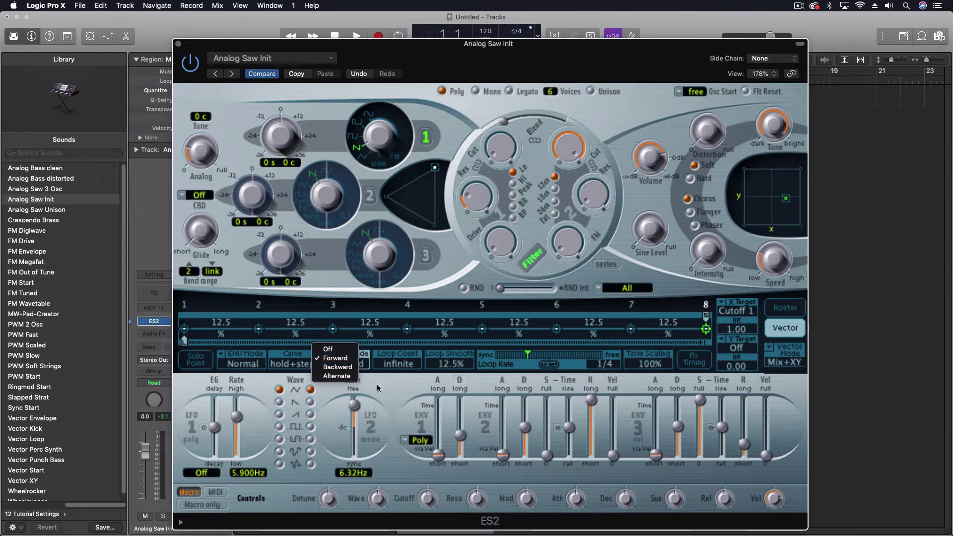
pyautogui.click(400, 368)
pyautogui.click(400, 368)
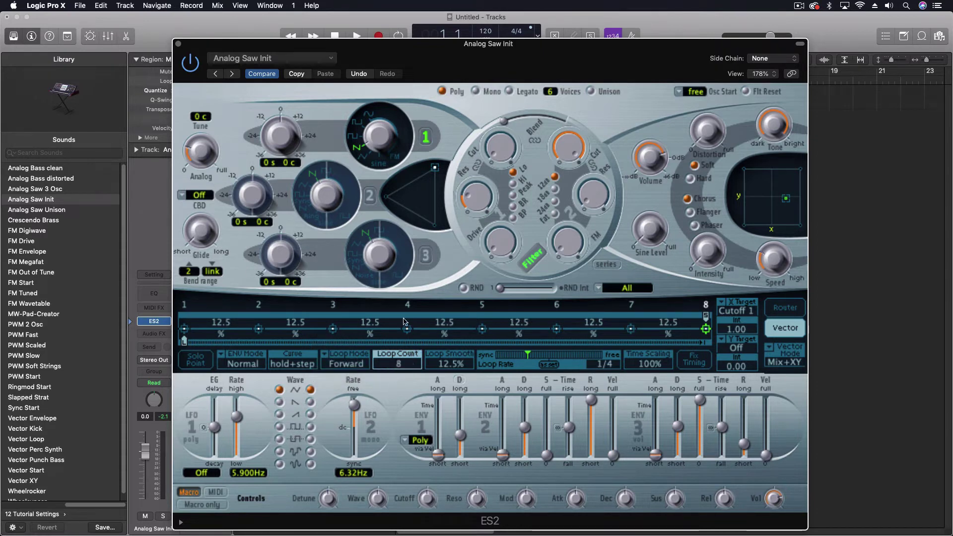
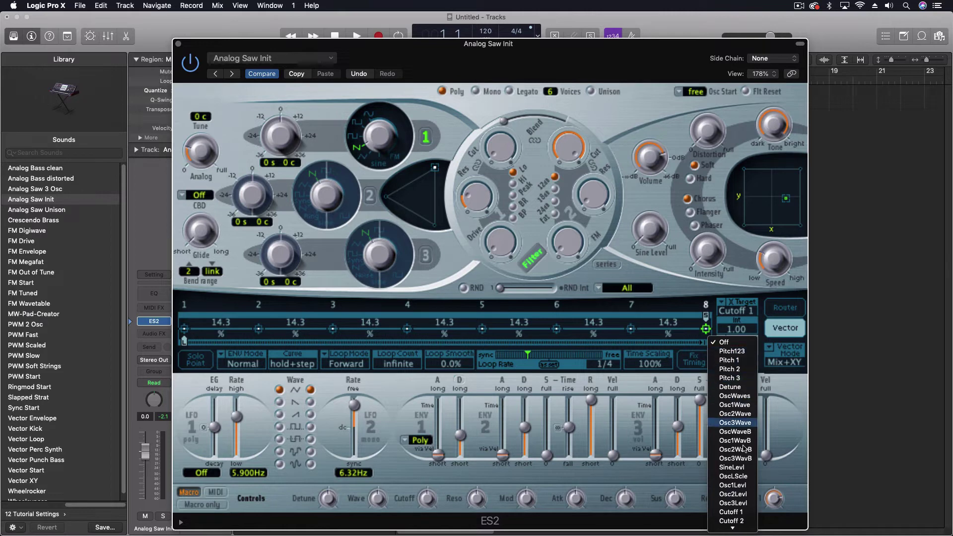
pyautogui.scroll(-3, 735, 421)
pyautogui.click(664, 200)
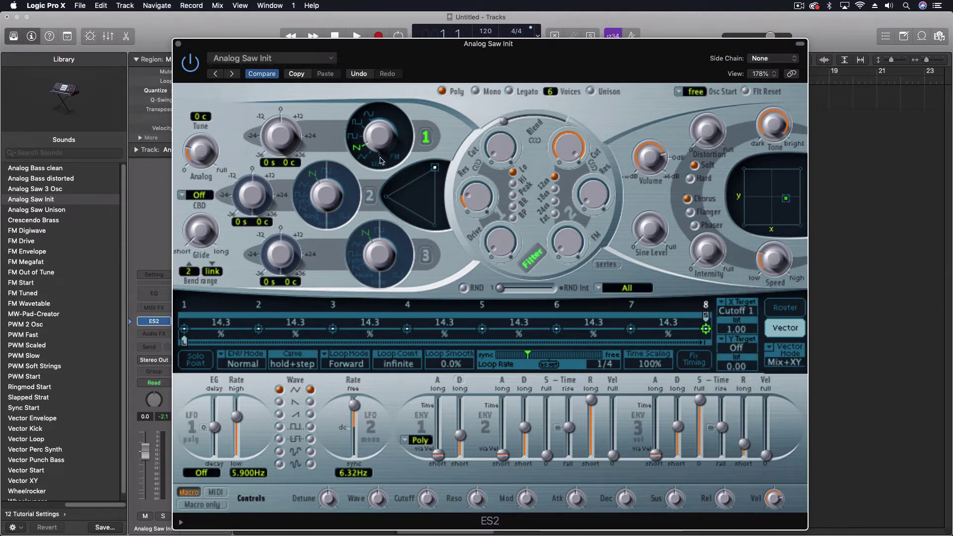
# - Turn on oscillators 2 and 3 and tune oscillator 2 up by 4 semitones
pyautogui.click(369, 195)
pyautogui.click(425, 255)
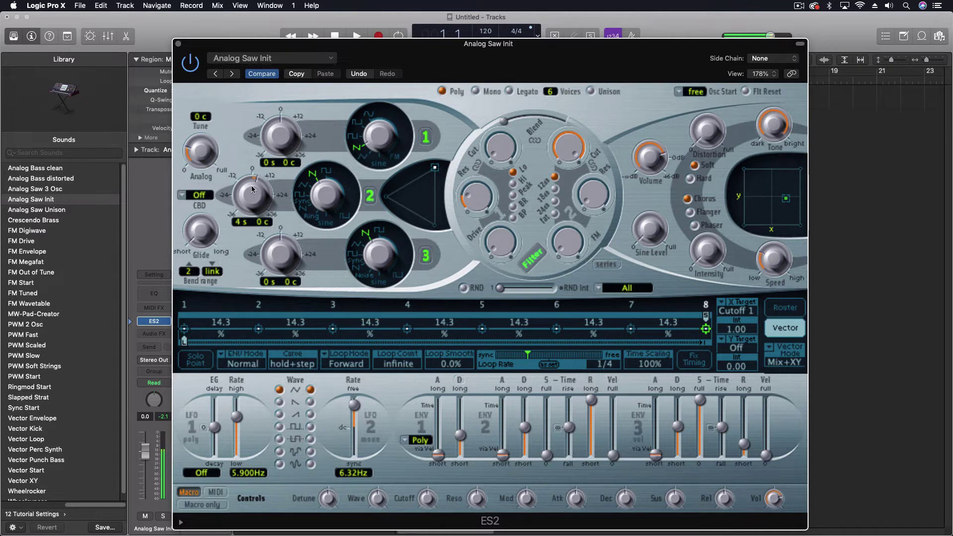
# - With envelope point 1 soloed, center its oscillator mix and tune oscillator 2 to 7 semitones and oscillator 3 to -12 semitones
pyautogui.moveTo(435, 170)
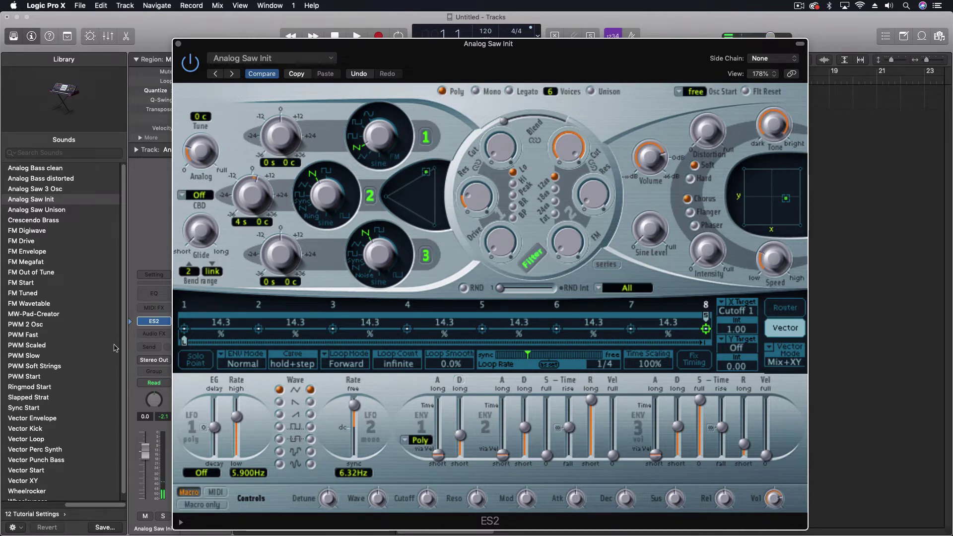
pyautogui.click(184, 328)
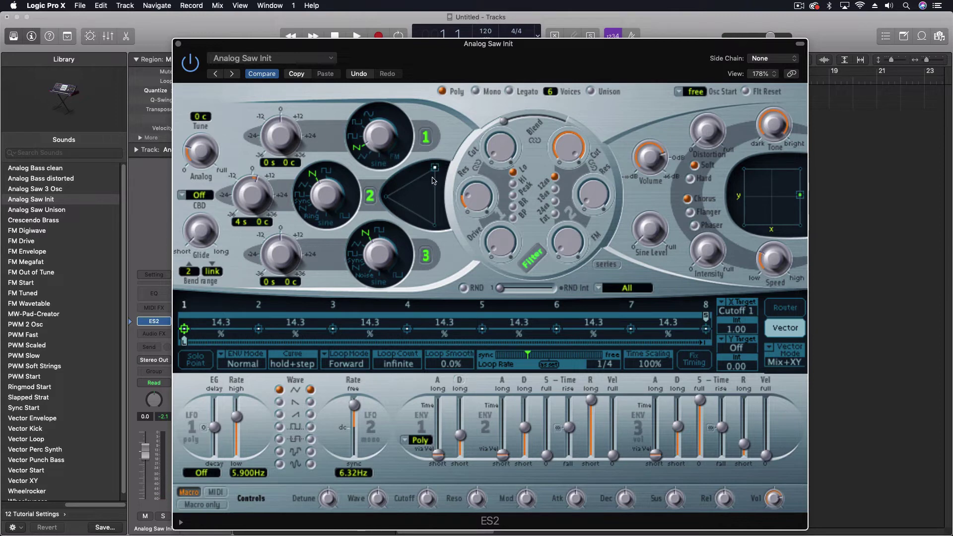
pyautogui.click(199, 358)
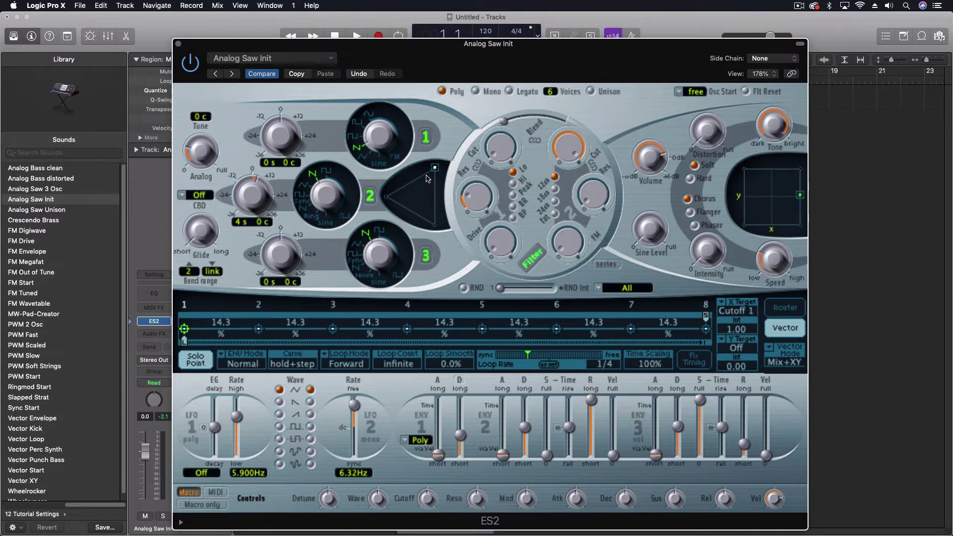
pyautogui.moveTo(434, 168); pyautogui.dragTo(419, 198)
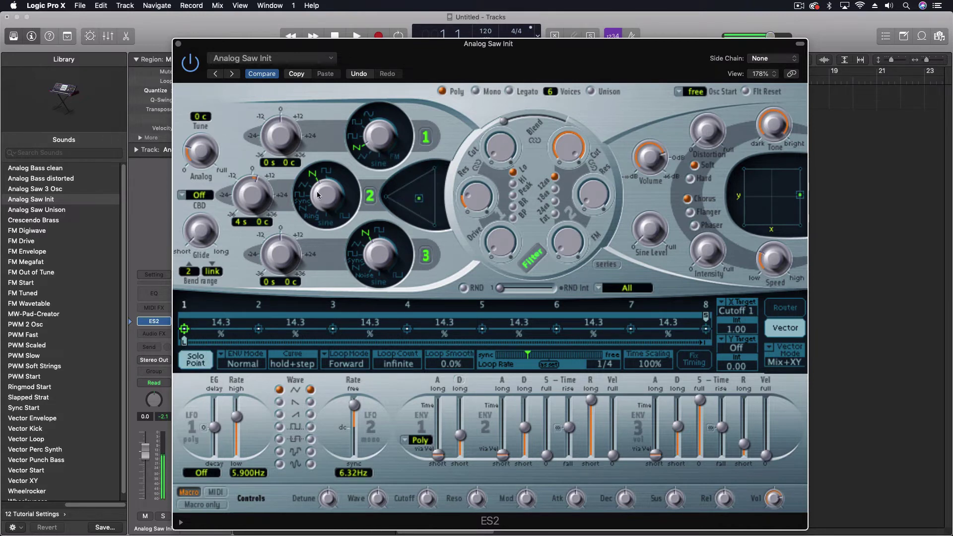
pyautogui.moveTo(254, 196); pyautogui.dragTo(253, 191)
pyautogui.moveTo(281, 259); pyautogui.dragTo(282, 287)
# - Give envelope points 2 to 4 different oscillator mix positions inside the mix triangle
pyautogui.click(259, 329)
pyautogui.click(435, 168)
pyautogui.moveTo(435, 170); pyautogui.dragTo(410, 200)
pyautogui.click(333, 328)
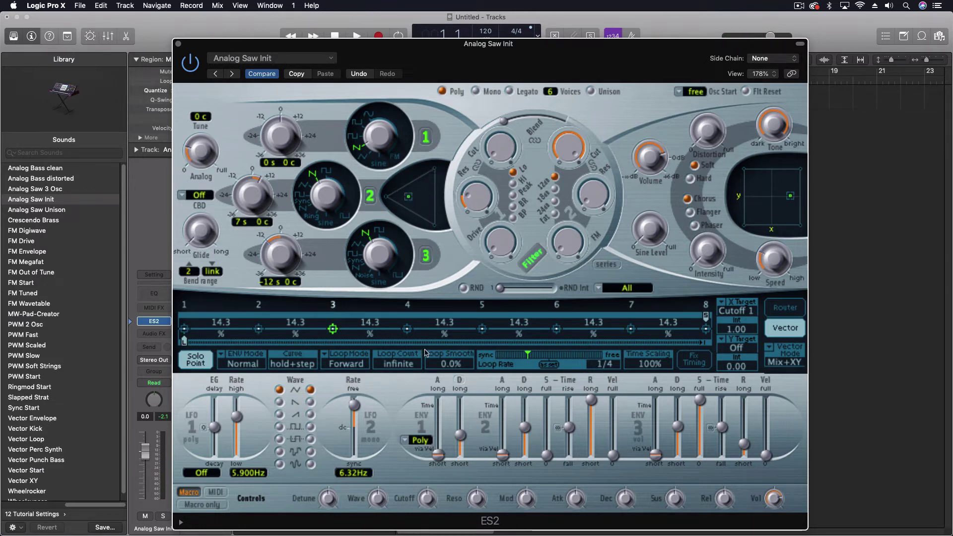
pyautogui.click(406, 328)
pyautogui.moveTo(434, 171); pyautogui.dragTo(428, 213)
# - Give envelope points 5 to 8 their own oscillator mix positions and turn off Solo Point
pyautogui.click(482, 329)
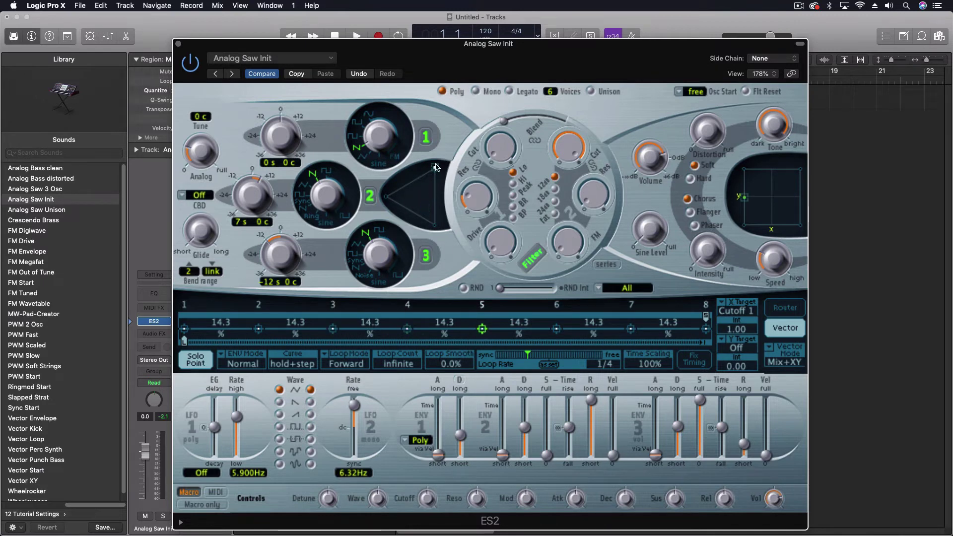
pyautogui.moveTo(434, 168); pyautogui.dragTo(432, 198)
pyautogui.click(557, 329)
pyautogui.click(630, 329)
pyautogui.click(706, 328)
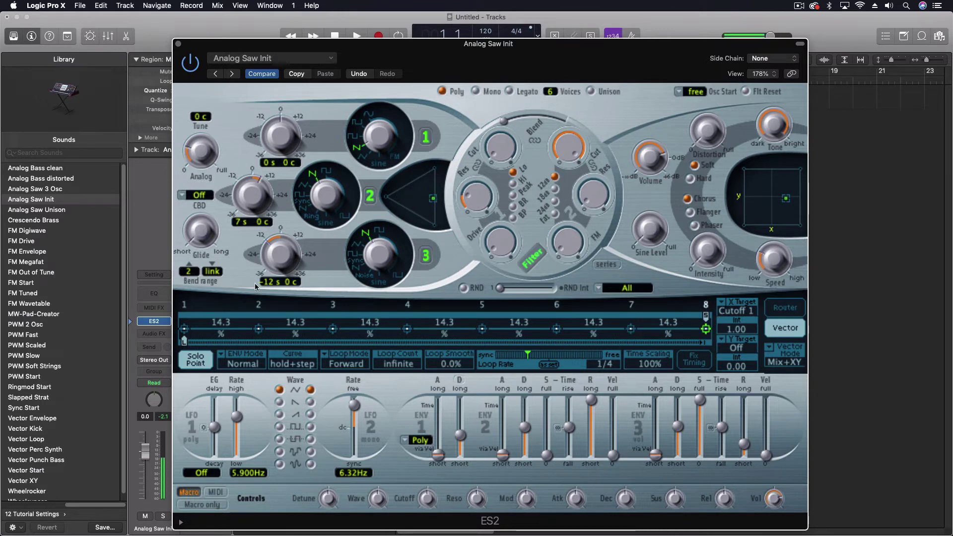
pyautogui.click(194, 359)
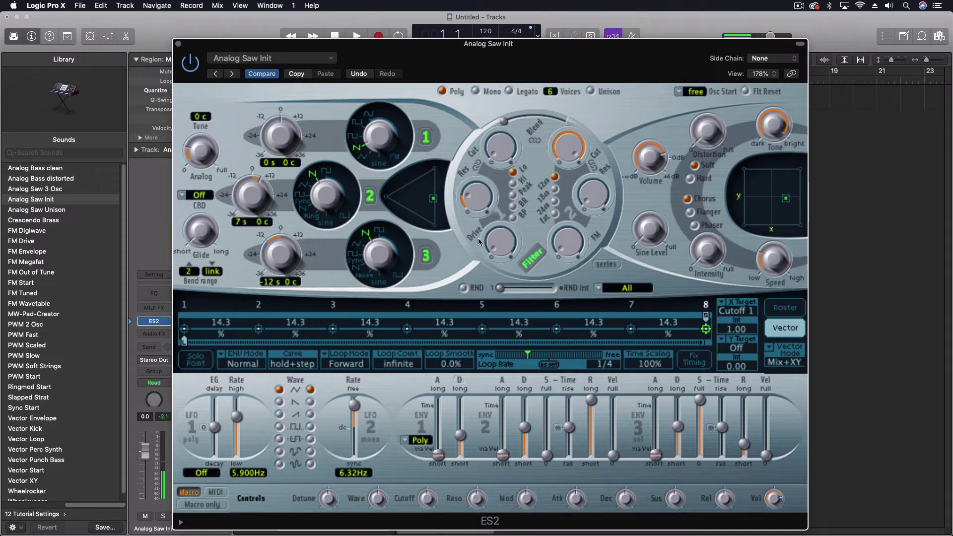
# - Assign Pitch123 as the vector envelope's Y target and set its intensity to 1.00
pyautogui.click(742, 350)
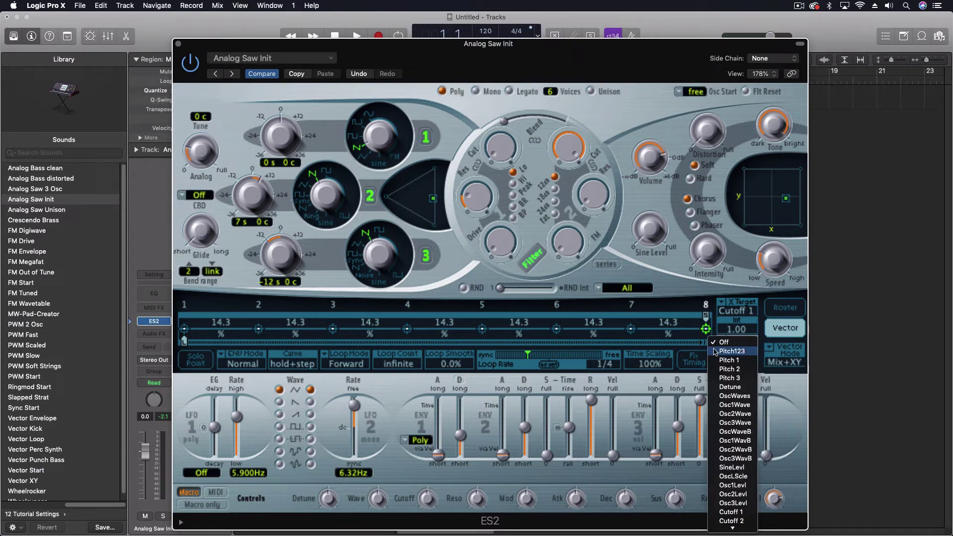
pyautogui.click(746, 351)
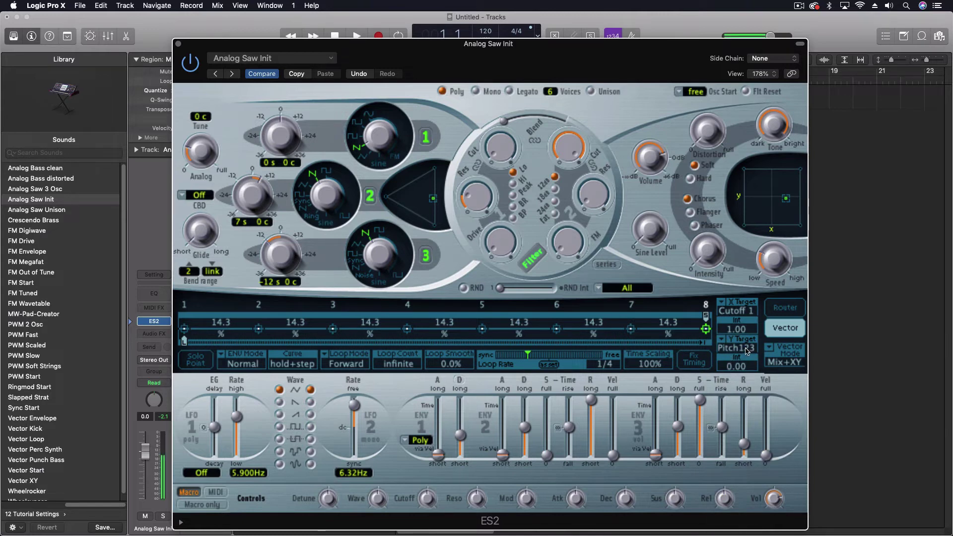
pyautogui.moveTo(729, 370)
pyautogui.mouseDown()
pyautogui.moveTo(729, 227)
pyautogui.moveTo(726, 379)
pyautogui.mouseUp()
# - Level the Y position of envelope point 1 to the center line of the XY pad
pyautogui.click(184, 329)
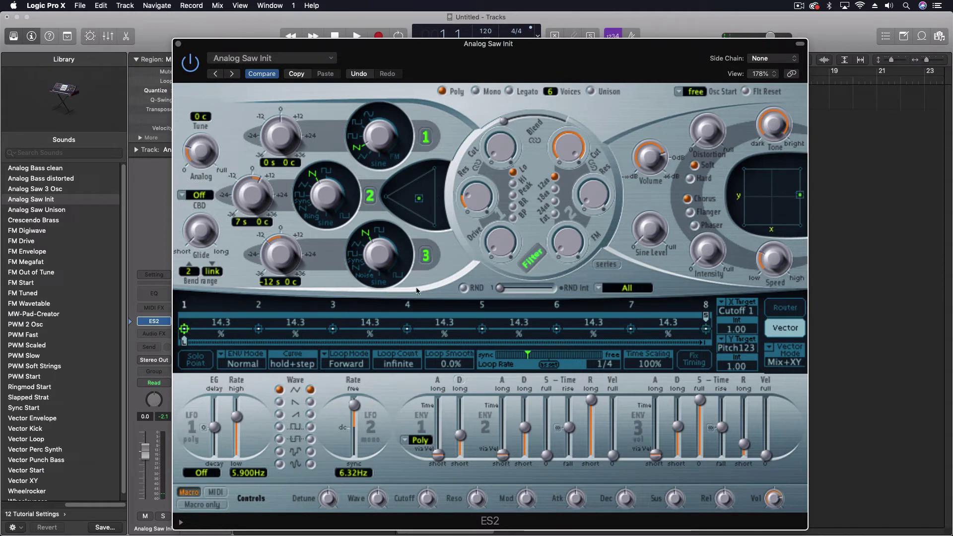
pyautogui.click(801, 195)
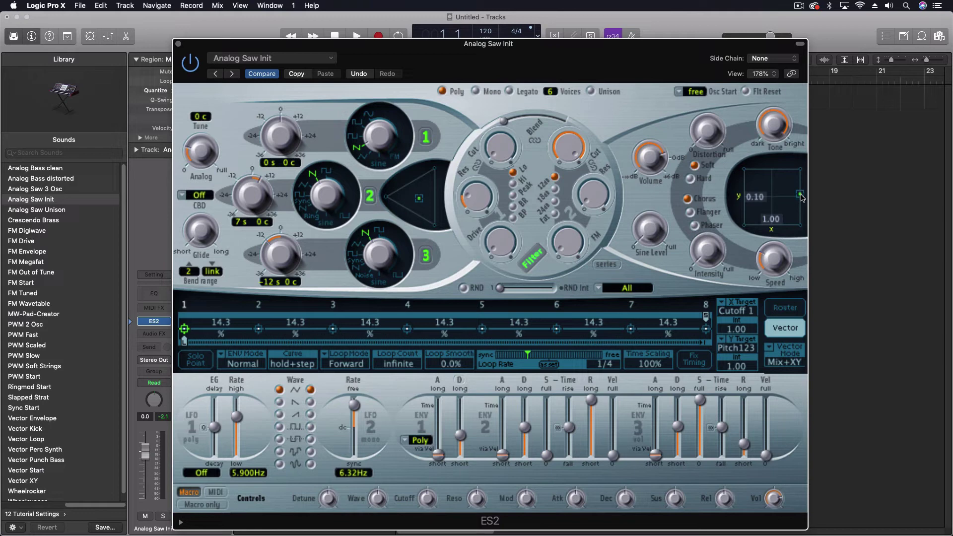
pyautogui.moveTo(803, 200); pyautogui.dragTo(803, 208)
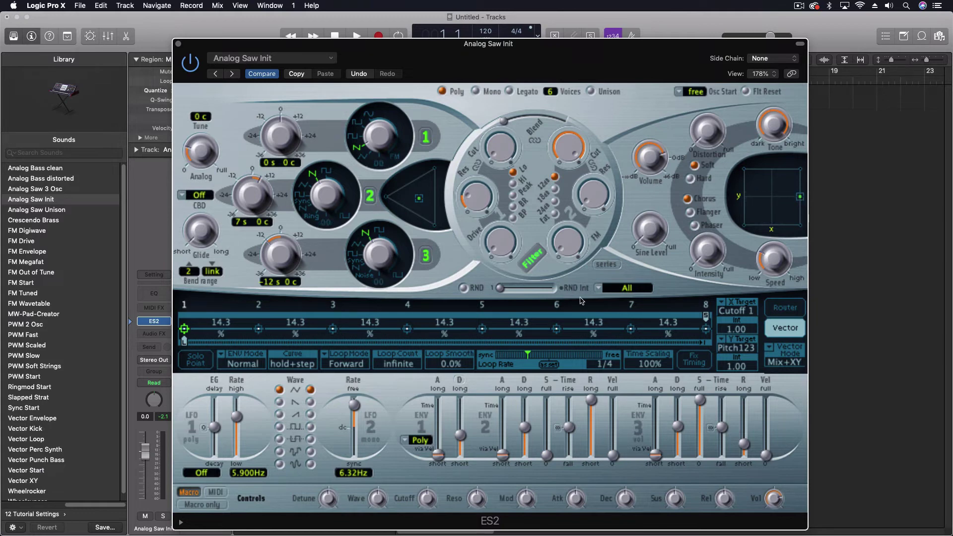
# - Adjust the Y pitch positions of envelope points 2 to 8 one by one on the XY pad
pyautogui.click(258, 328)
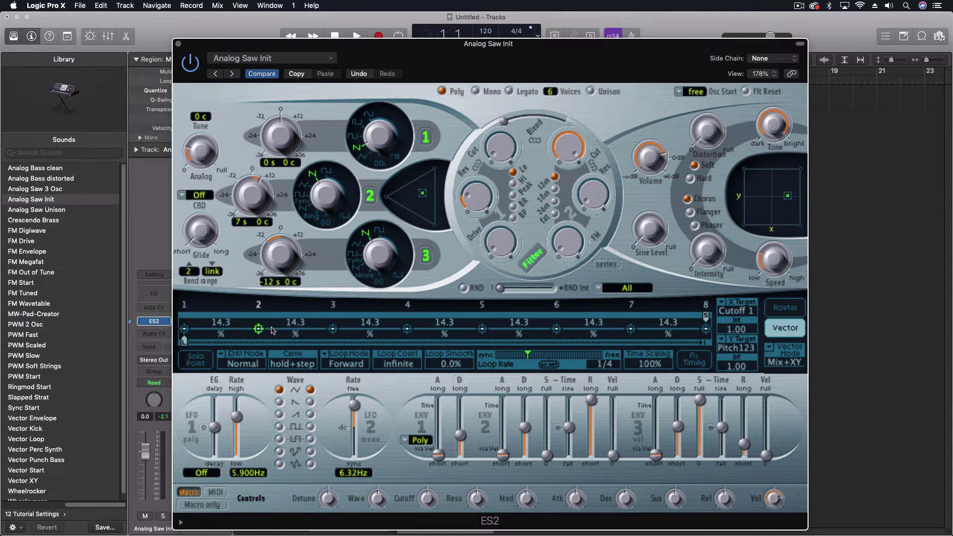
pyautogui.moveTo(789, 197)
pyautogui.mouseDown()
pyautogui.moveTo(782, 207)
pyautogui.moveTo(745, 199)
pyautogui.moveTo(793, 200)
pyautogui.moveTo(786, 196)
pyautogui.mouseUp()
pyautogui.click(333, 328)
pyautogui.click(407, 329)
pyautogui.click(480, 330)
pyautogui.click(556, 328)
pyautogui.click(631, 329)
pyautogui.click(705, 328)
# - Recheck the envelope points from point 2 on and fine-tune the Y pitch positions of points 6 and 8
pyautogui.click(258, 328)
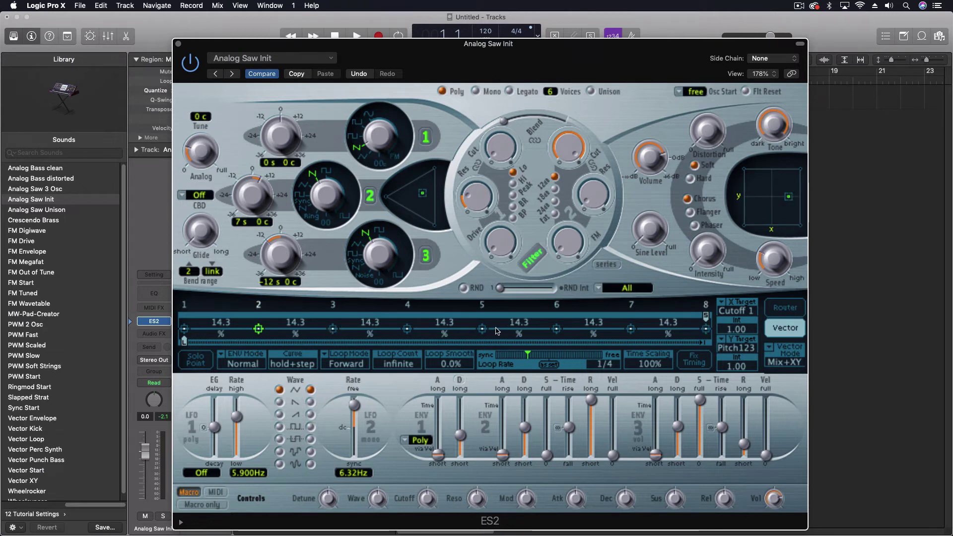
pyautogui.click(556, 329)
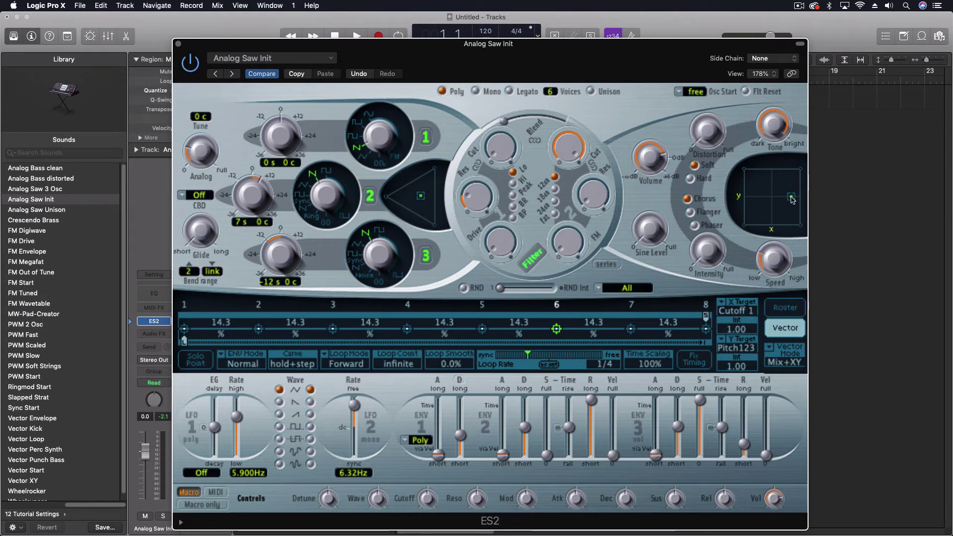
pyautogui.moveTo(792, 200); pyautogui.dragTo(790, 193)
pyautogui.click(631, 329)
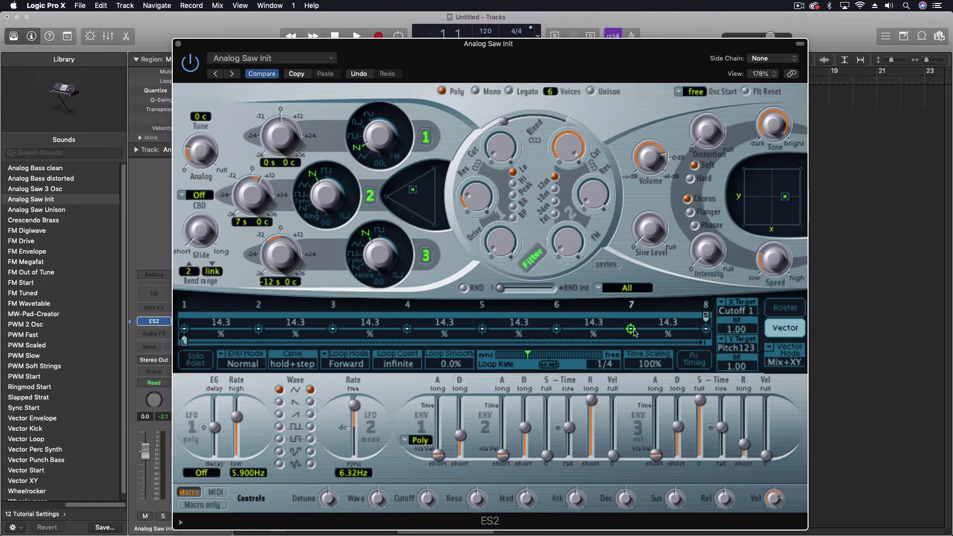
pyautogui.click(706, 330)
pyautogui.moveTo(789, 200); pyautogui.dragTo(789, 192)
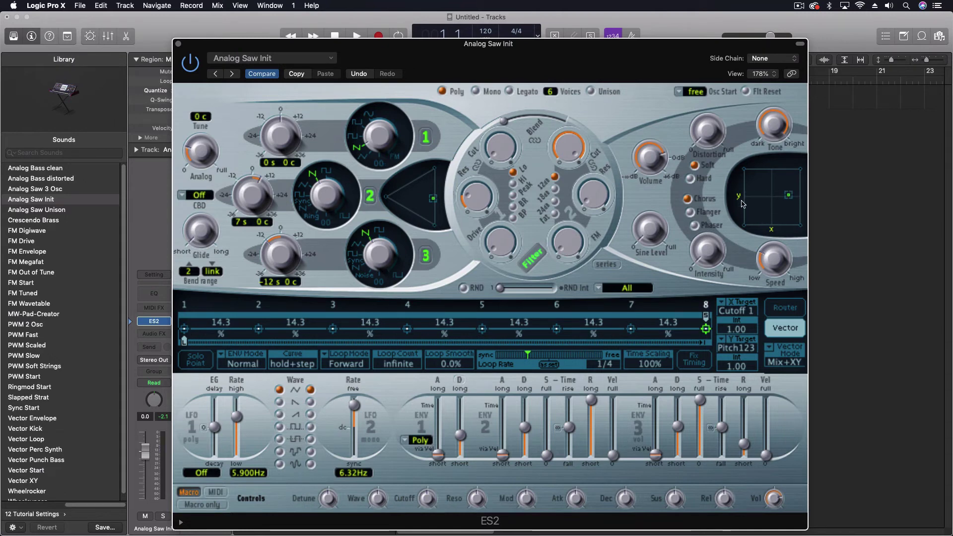
# - Solo and audition envelope points 6 to 8, leaving Solo Point off with point 8 selected
pyautogui.click(197, 362)
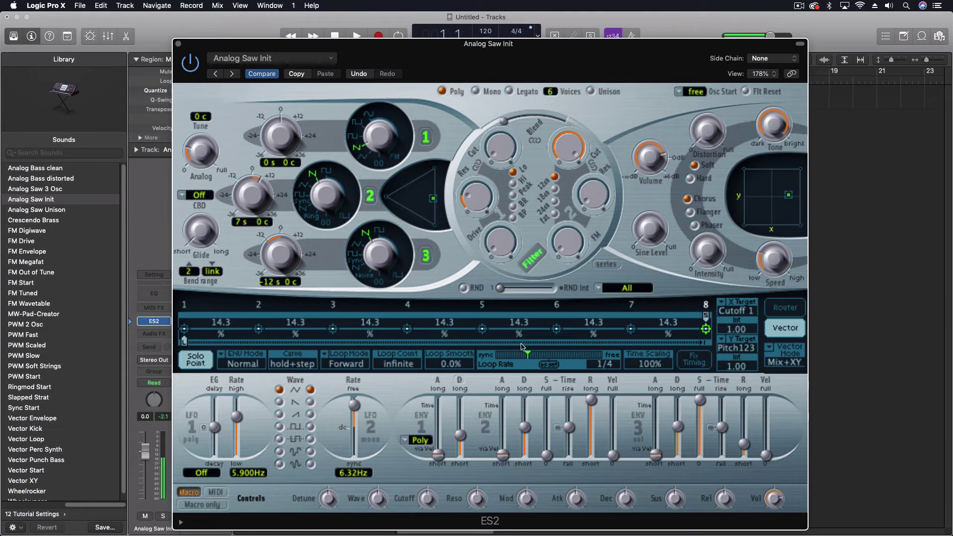
pyautogui.click(631, 329)
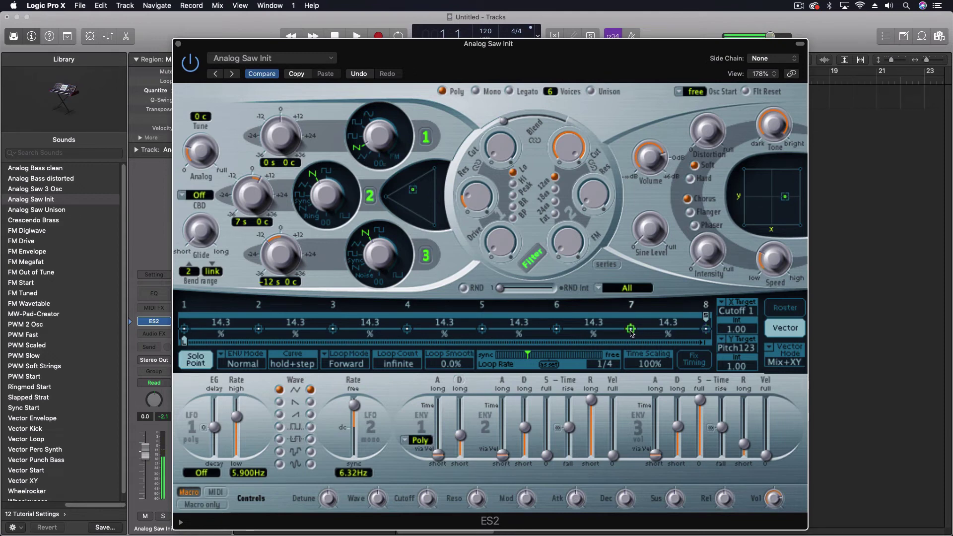
pyautogui.click(556, 328)
pyautogui.click(631, 328)
pyautogui.click(705, 328)
pyautogui.click(196, 357)
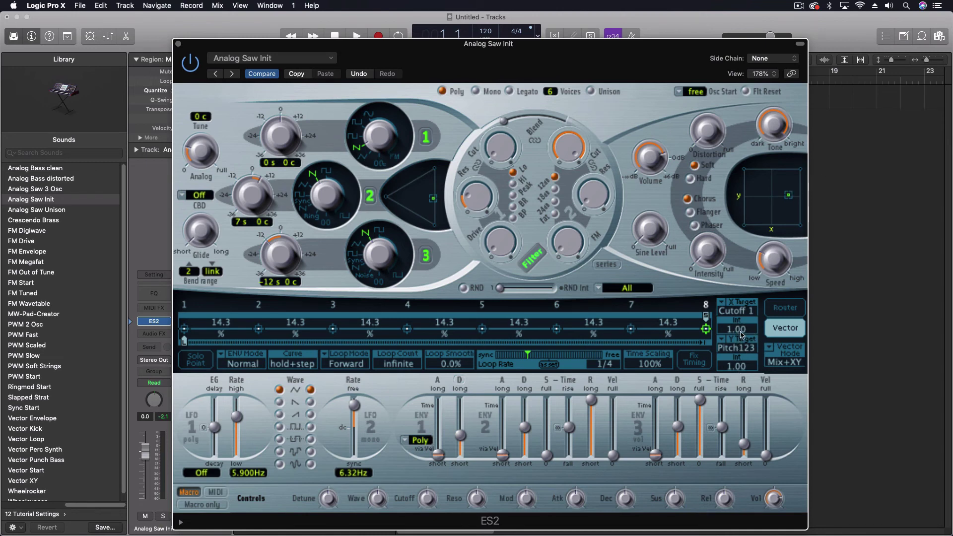
# - Review the Vector Mode, X Target and Y Target choices without changing them, and close the synthesizer window
pyautogui.click(784, 362)
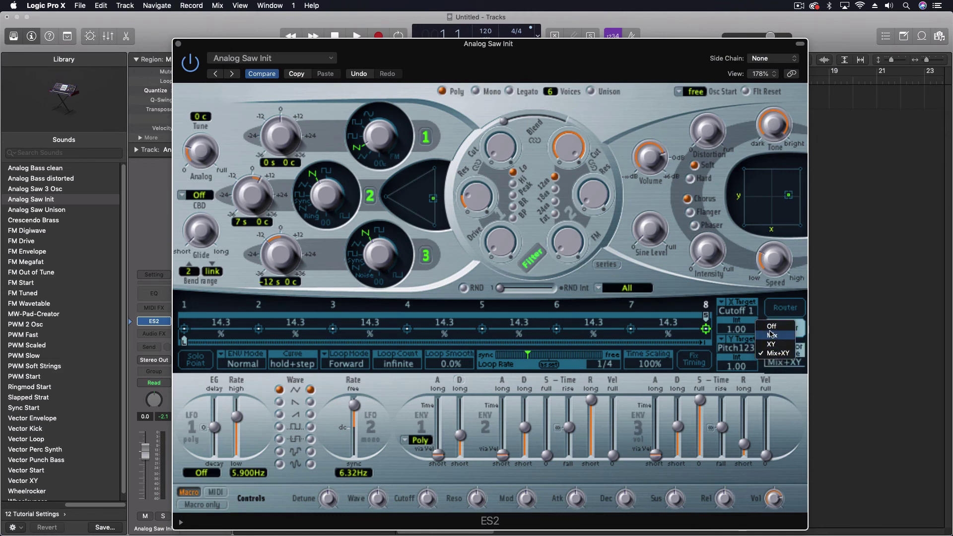
pyautogui.click(783, 382)
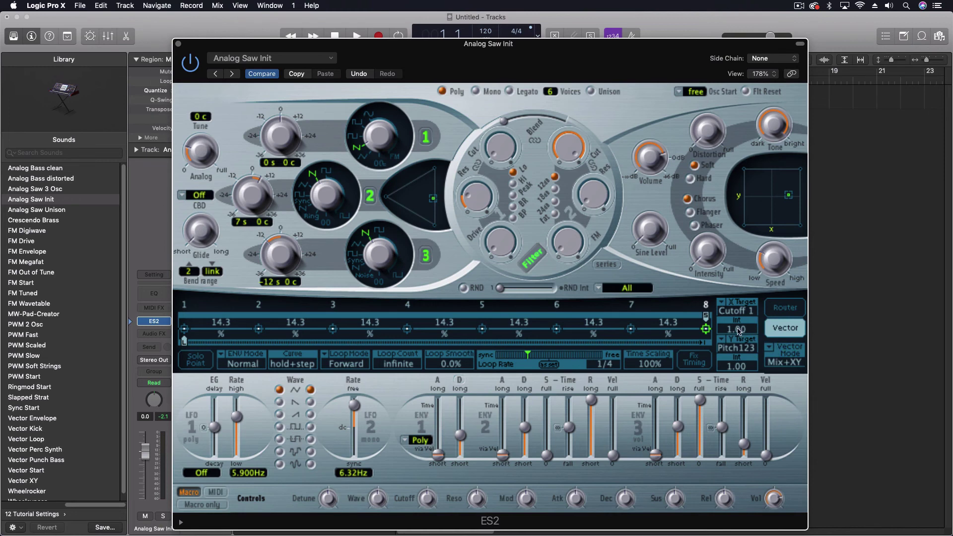
pyautogui.click(735, 311)
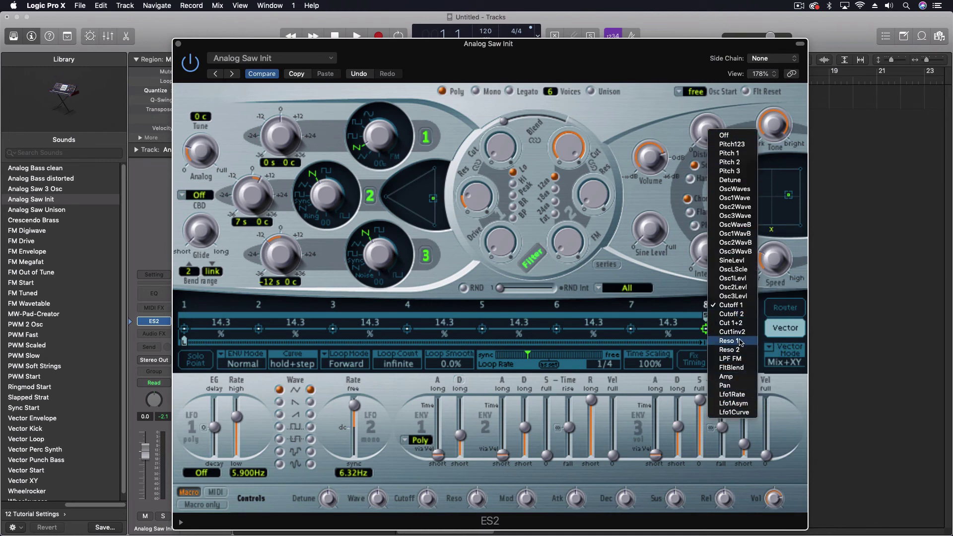
pyautogui.click(739, 390)
pyautogui.click(732, 259)
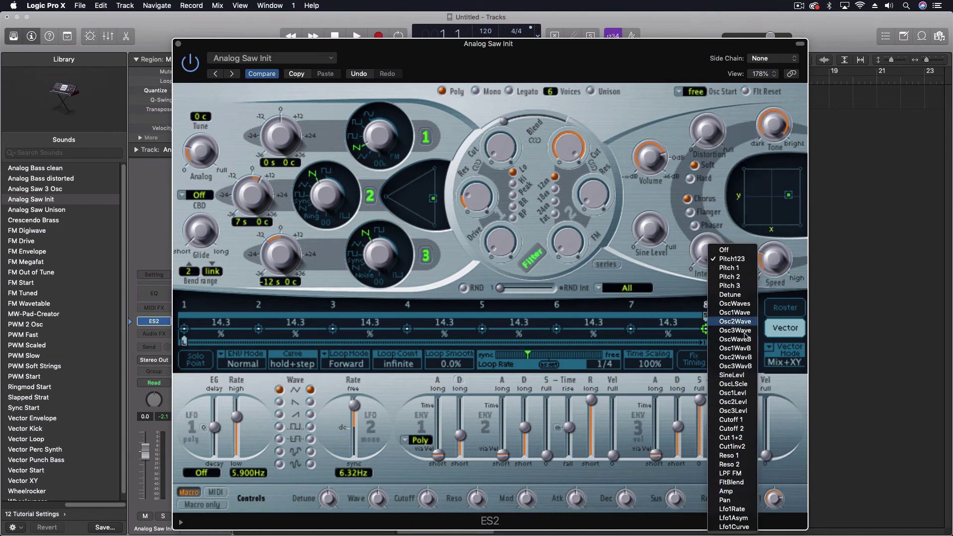
pyautogui.click(791, 385)
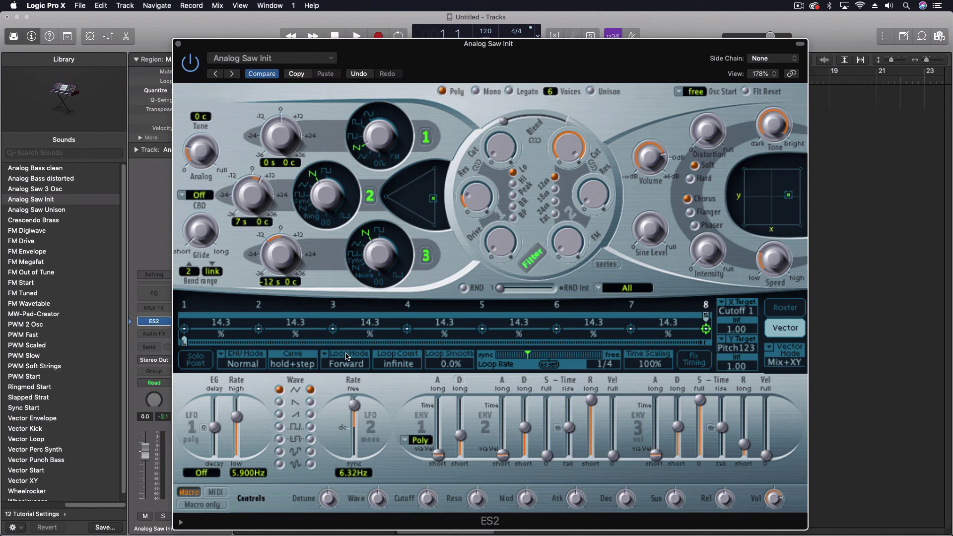
pyautogui.press('super+w')
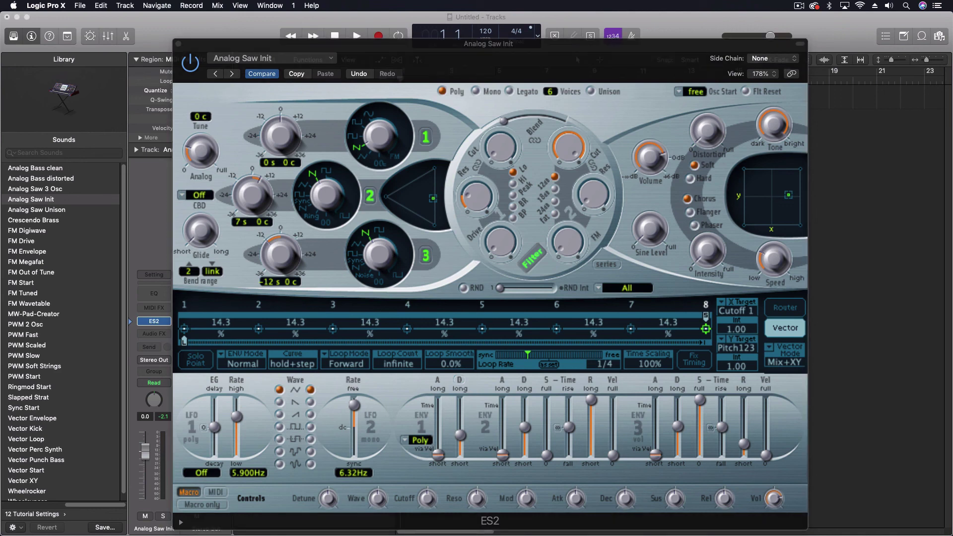